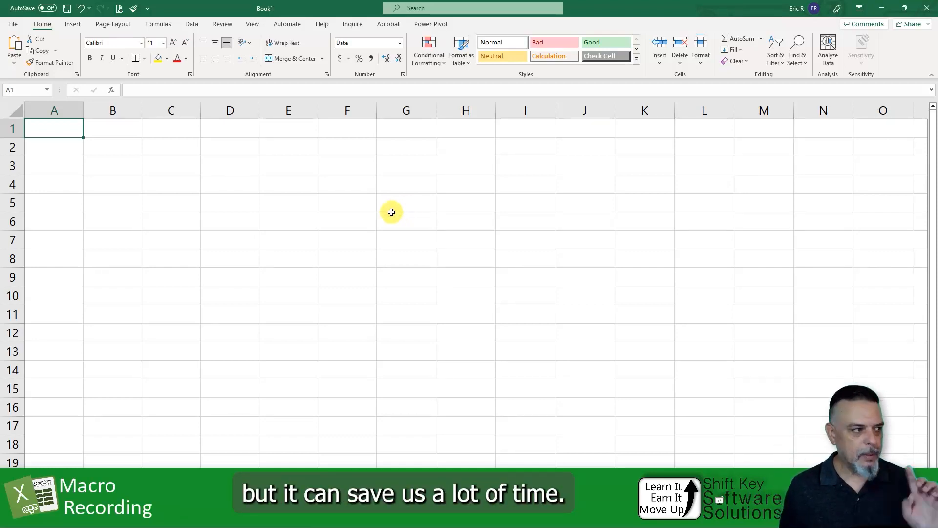
- Make A1 the active cell and open the Record Macro dialog
{"action": "left_click", "coordinate": [160, 178]}
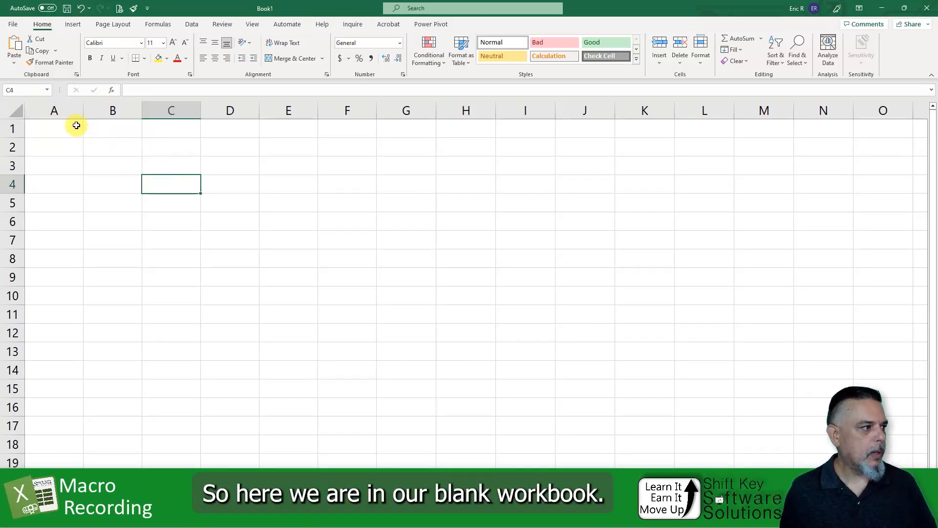
{"action": "left_click", "coordinate": [44, 133]}
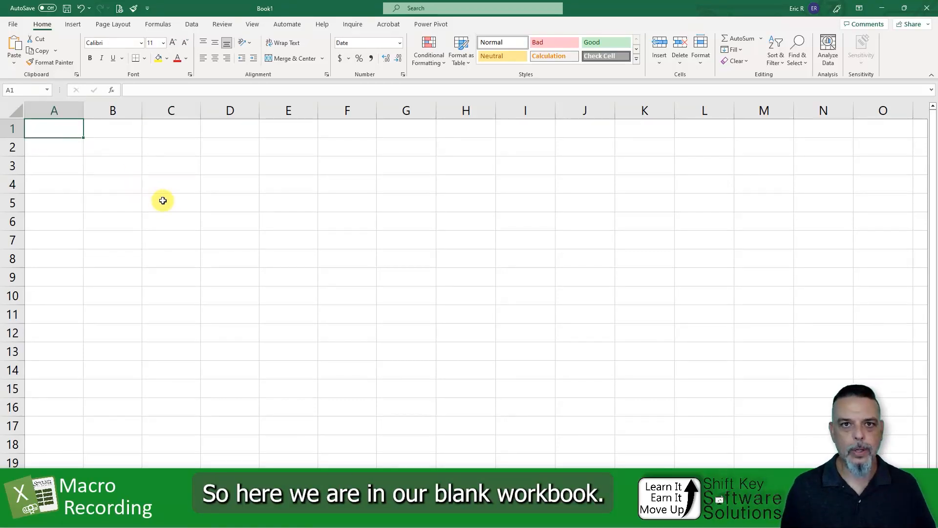
{"action": "left_click", "coordinate": [257, 26]}
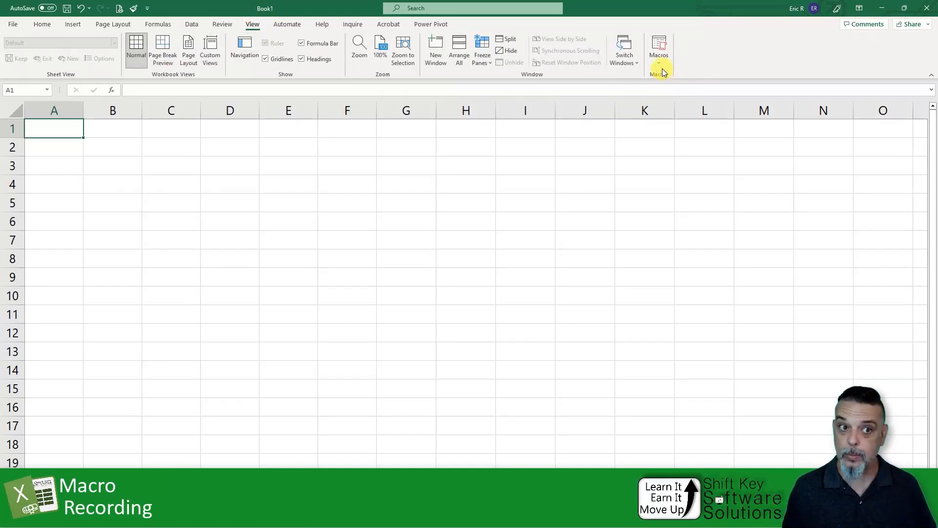
{"action": "key", "text": "ctrl"}
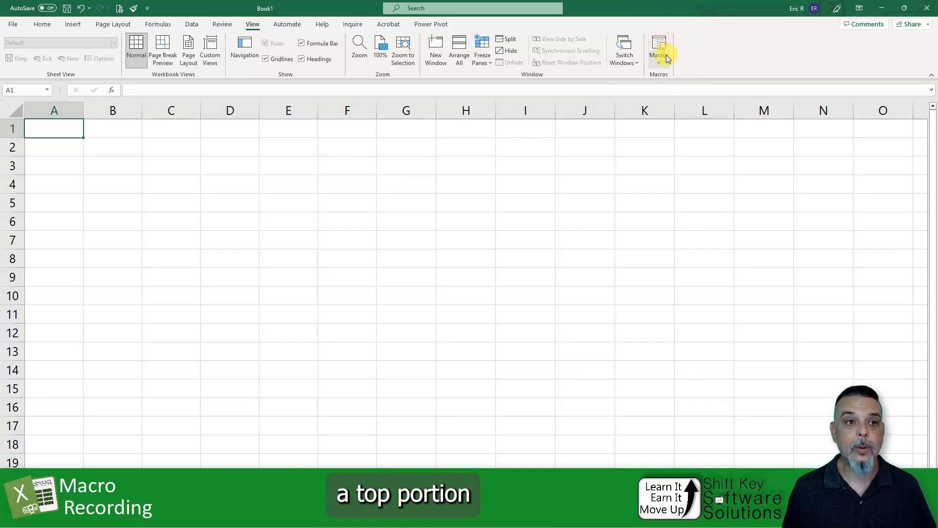
{"action": "key", "text": "ctrl"}
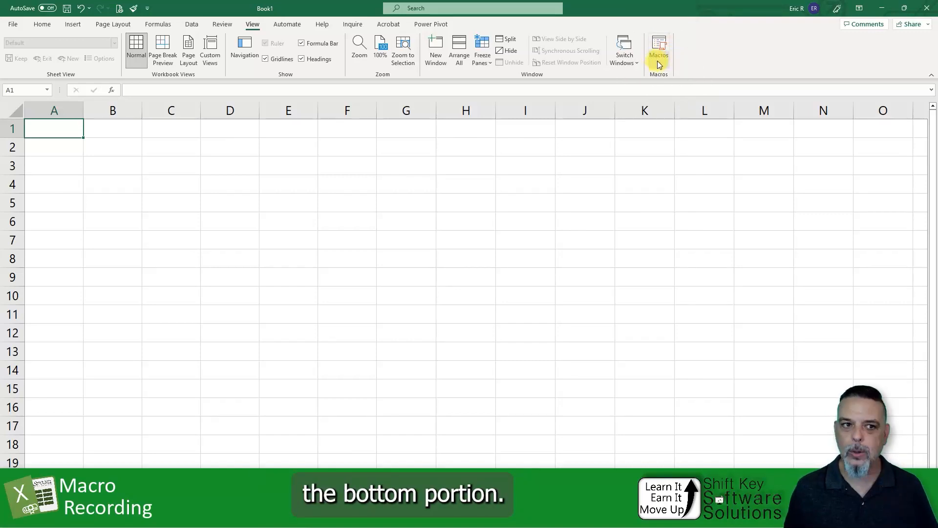
{"action": "left_click", "coordinate": [657, 61]}
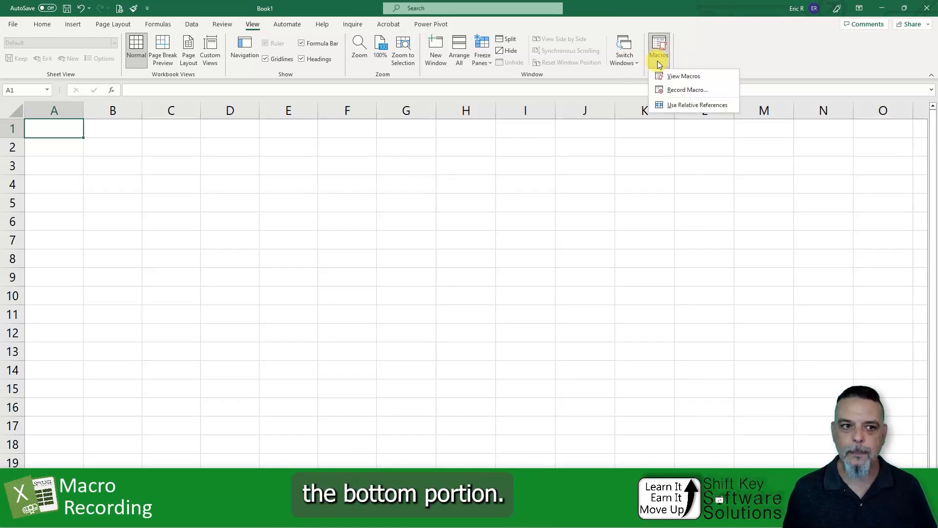
{"action": "left_click", "coordinate": [713, 90]}
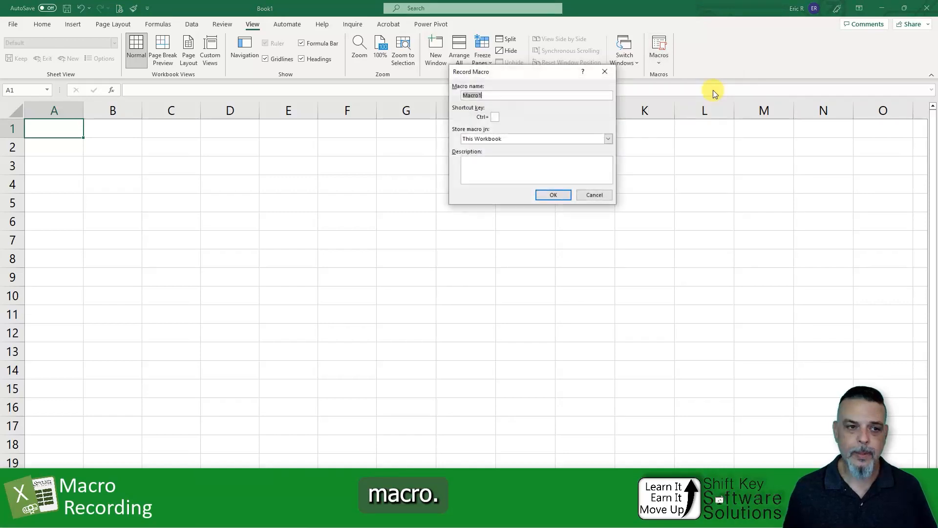
{"action": "left_click_drag", "start_coordinate": [562, 71], "coordinate": [431, 99]}
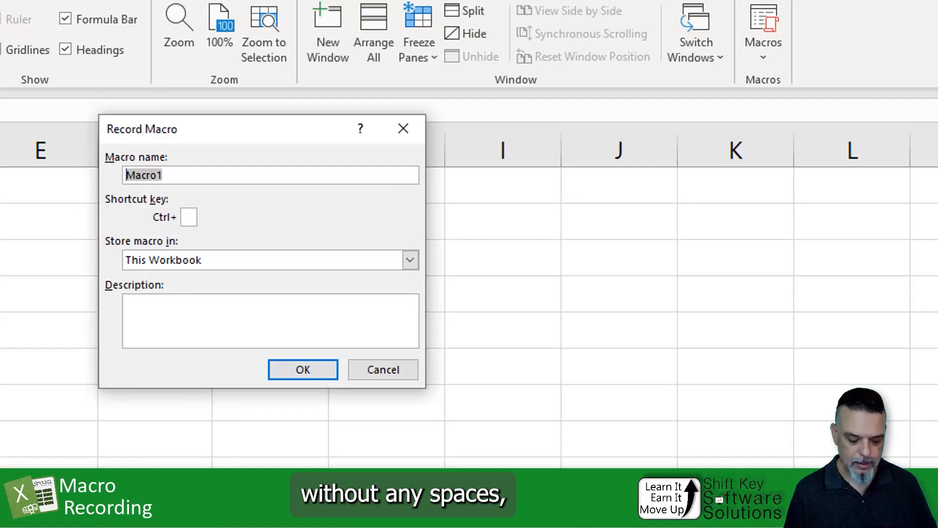
- Name the macro NameAndDate and assign it the shortcut Ctrl+n
{"action": "type", "text": "N"}
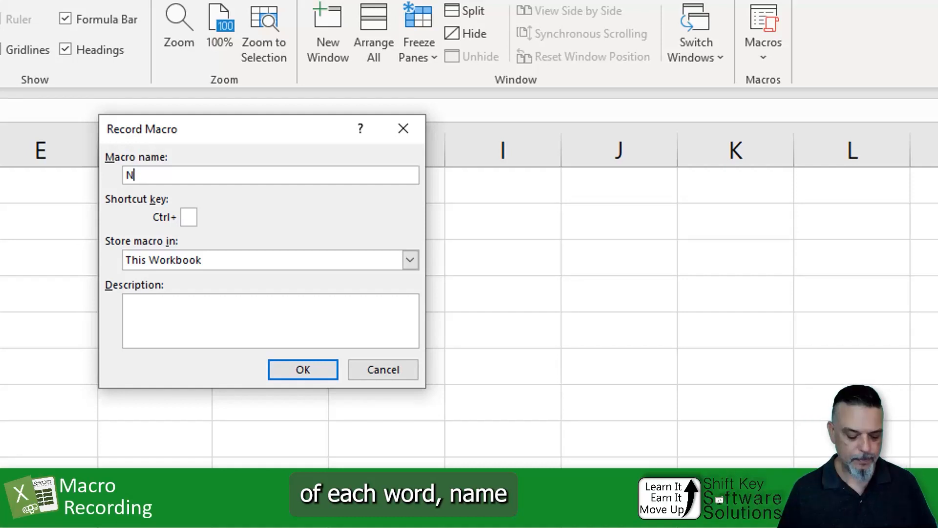
{"action": "type", "text": "ame"}
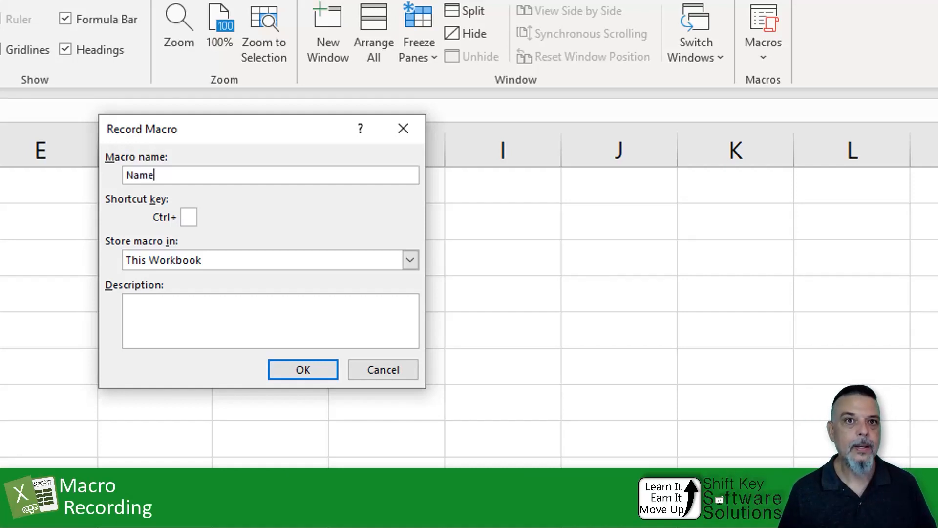
{"action": "type", "text": "And"}
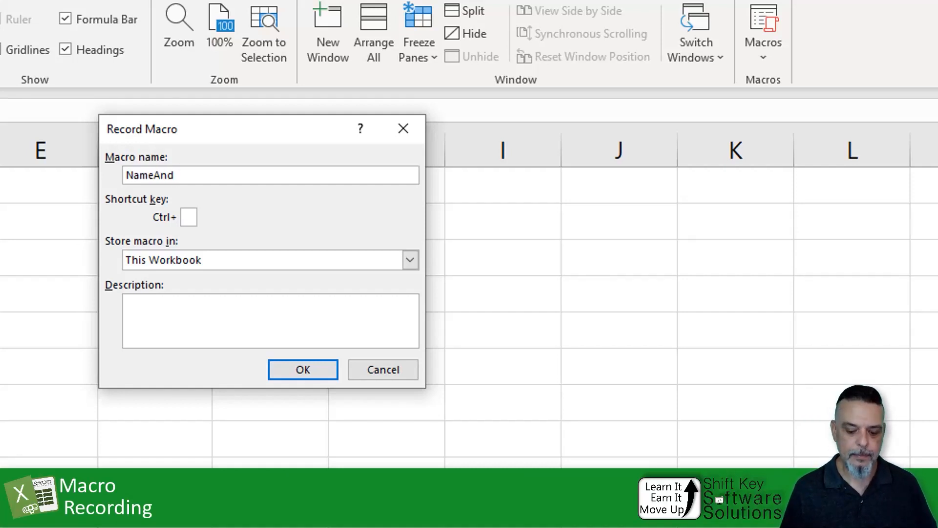
{"action": "type", "text": "Da"}
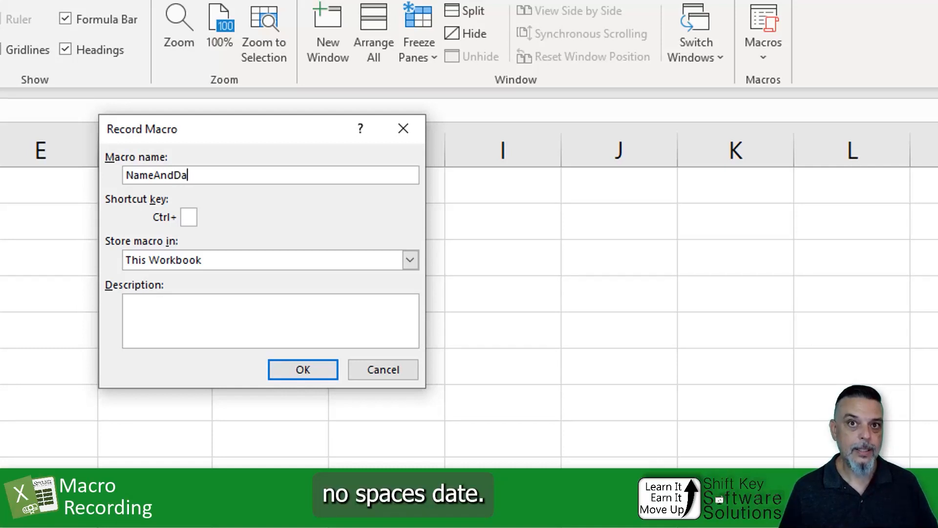
{"action": "type", "text": "te"}
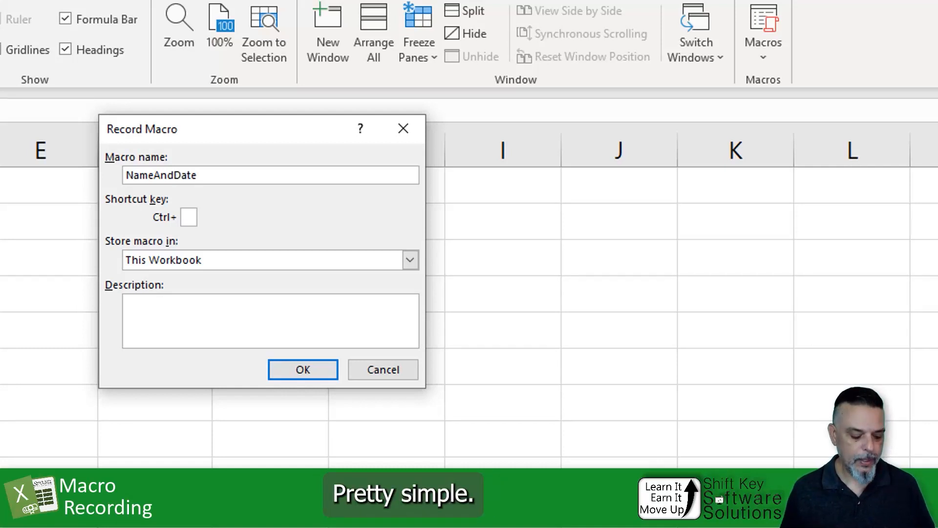
{"action": "key", "text": "Tab"}
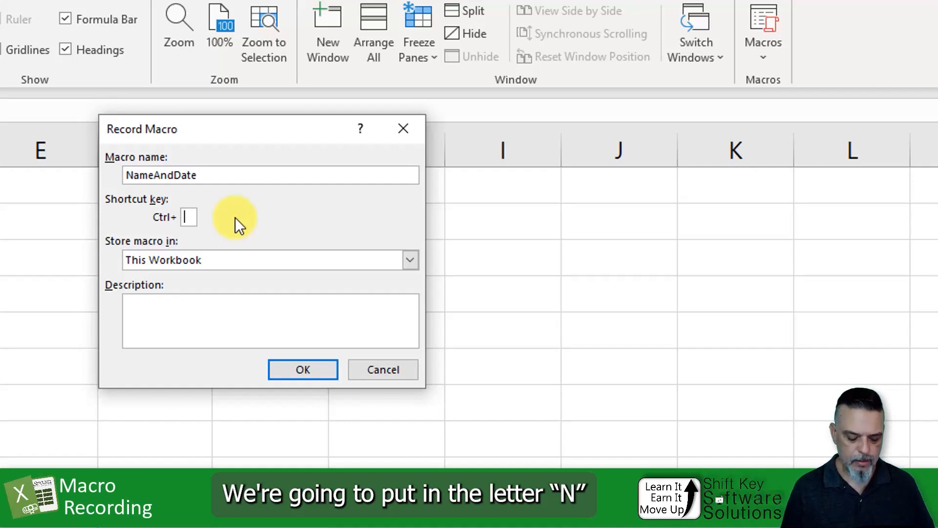
{"action": "type", "text": "n"}
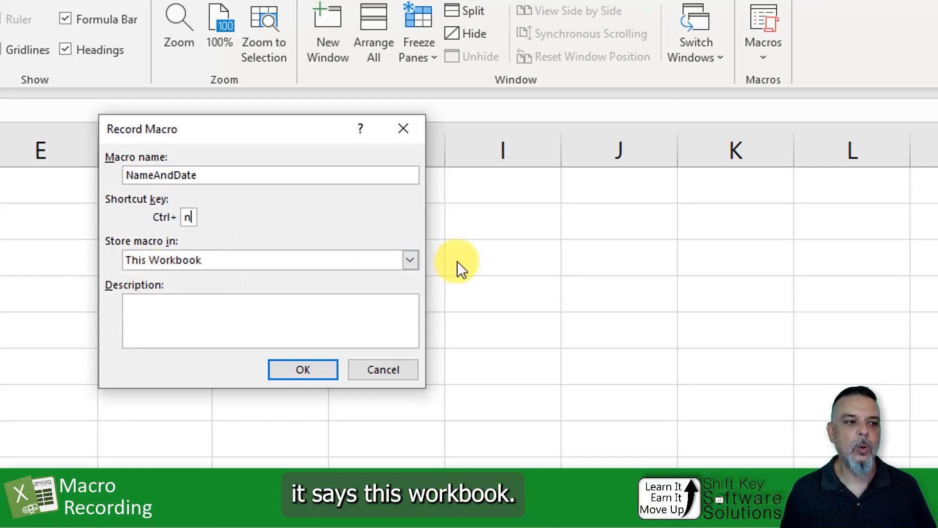
- Store the macro in the Personal Macro Workbook, leave its description empty and start recording
{"action": "left_click", "coordinate": [409, 264]}
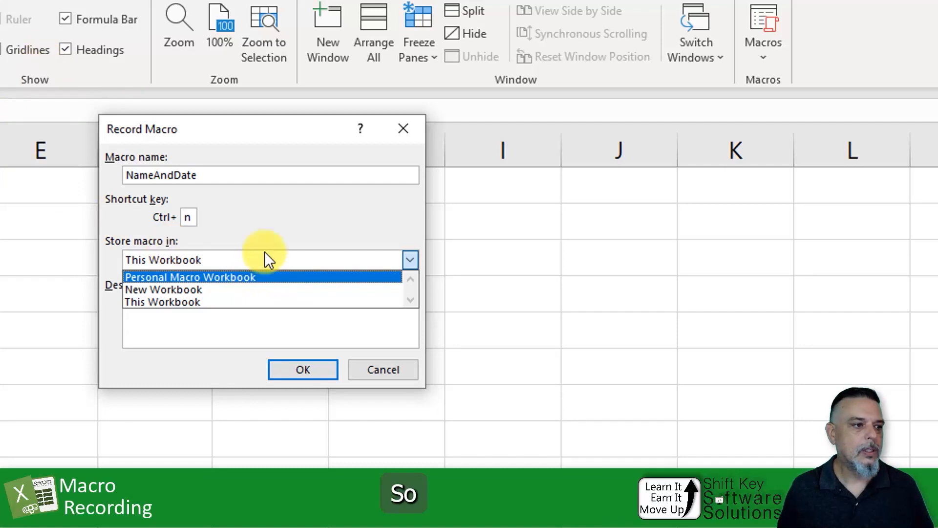
{"action": "left_click", "coordinate": [259, 276]}
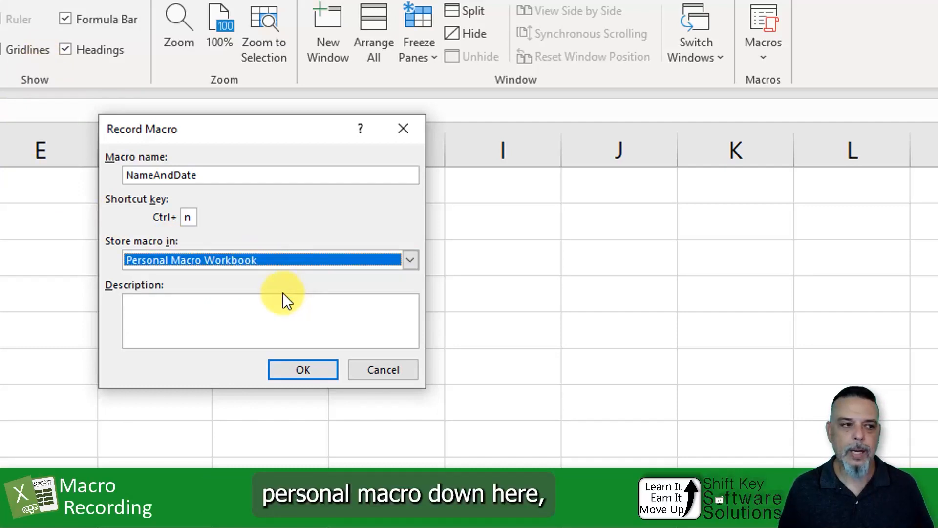
{"action": "left_click", "coordinate": [223, 311]}
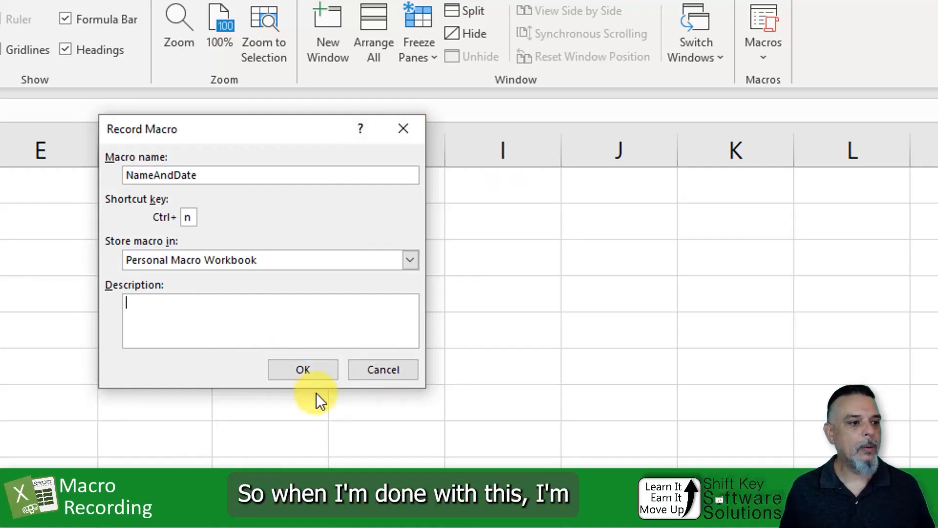
{"action": "left_click", "coordinate": [313, 369]}
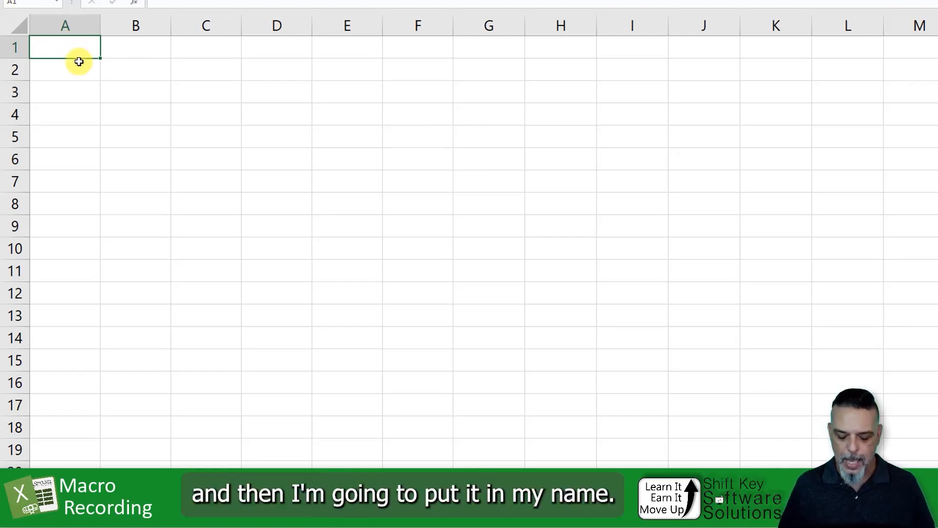
- Enter the person's full name in cell A1
{"action": "type", "text": "Ja"}
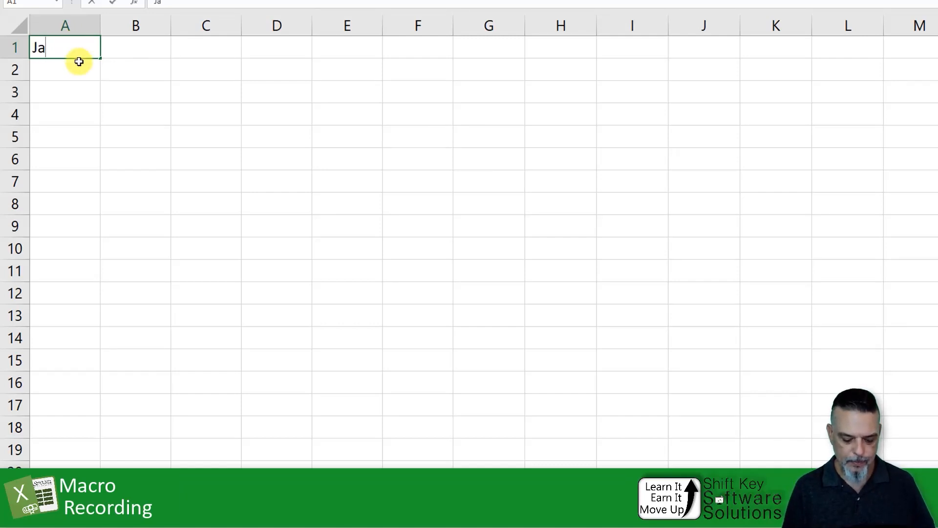
{"action": "key", "text": "BackSpace"}
{"action": "type", "text": "ohn Dowe"}
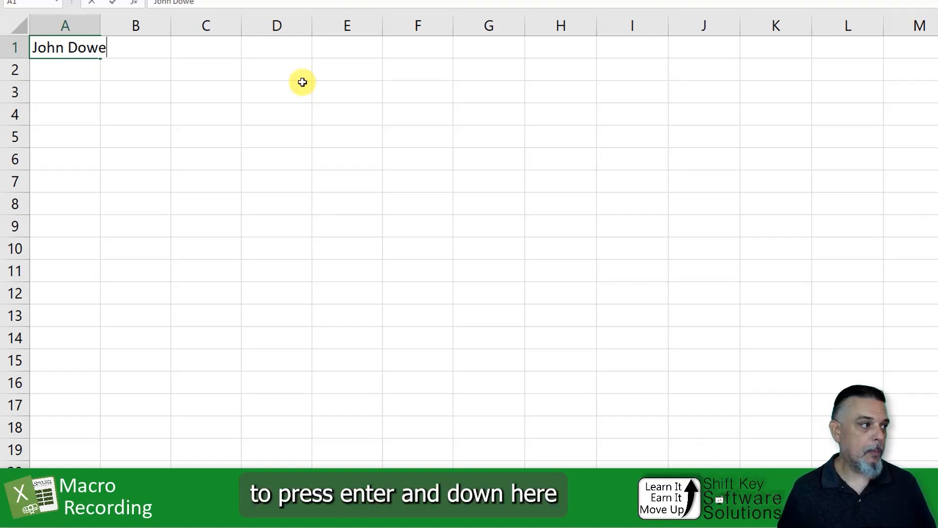
{"action": "key", "text": "Return"}
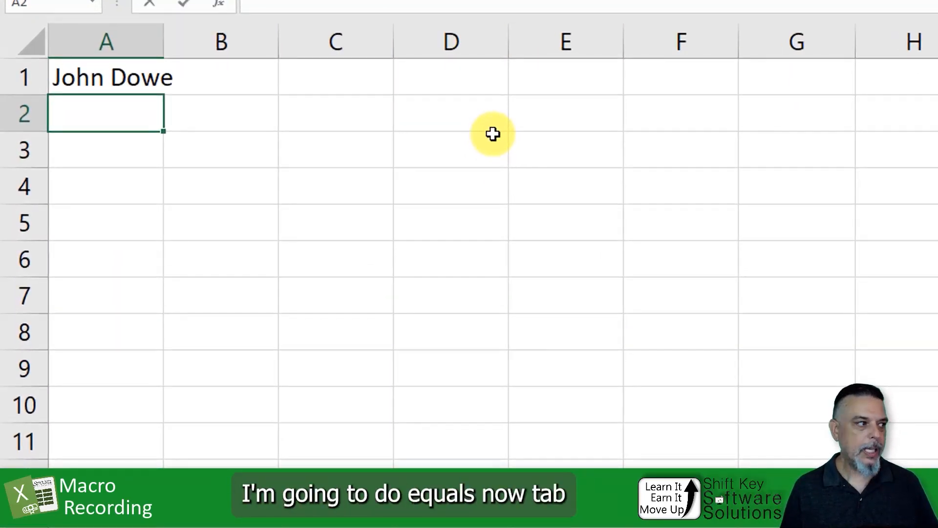
- Enter the formula =NOW() in cell A2 and autofit the width of column A
{"action": "type", "text": "=Now"}
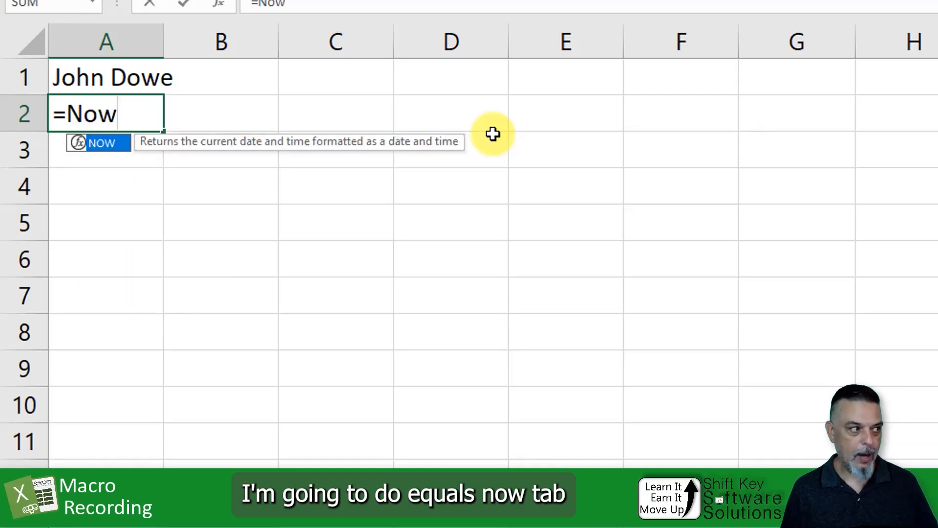
{"action": "key", "text": "Tab"}
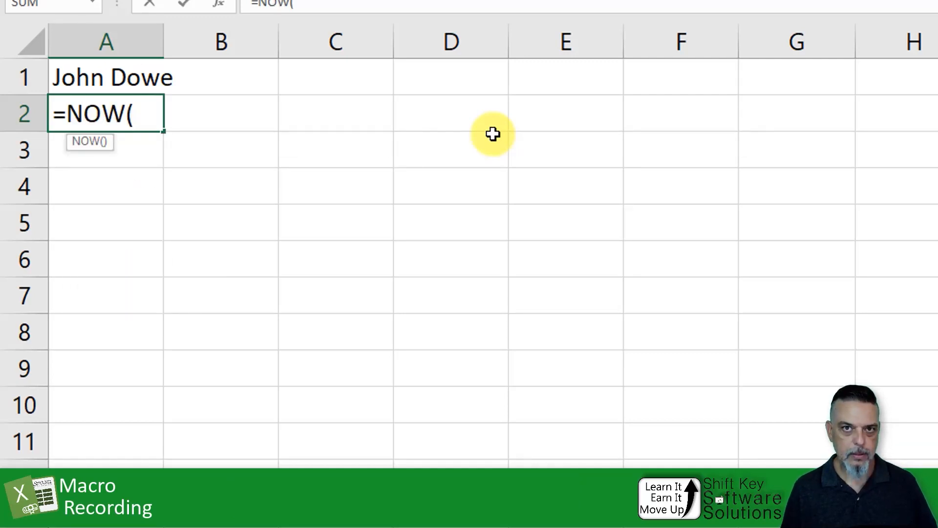
{"action": "type", "text": ")"}
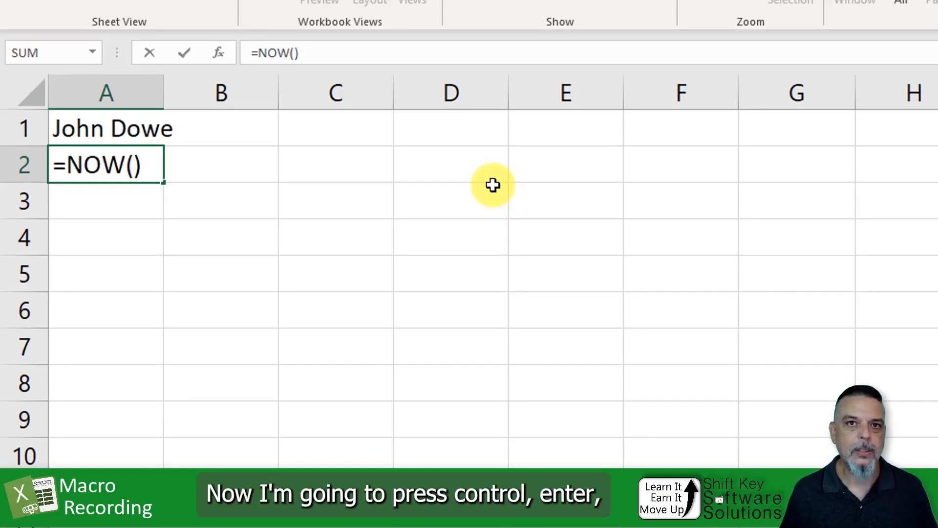
{"action": "key", "text": "ctrl+Return"}
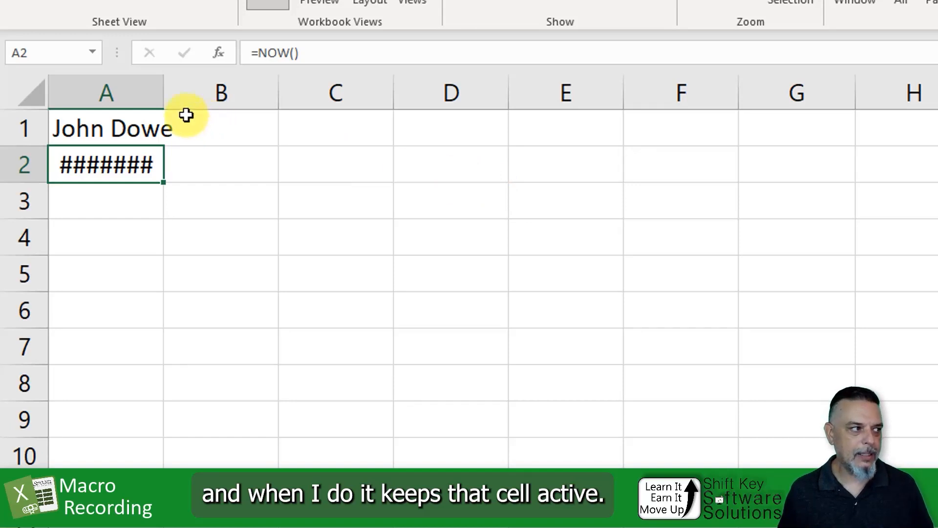
{"action": "double_click", "coordinate": [165, 90]}
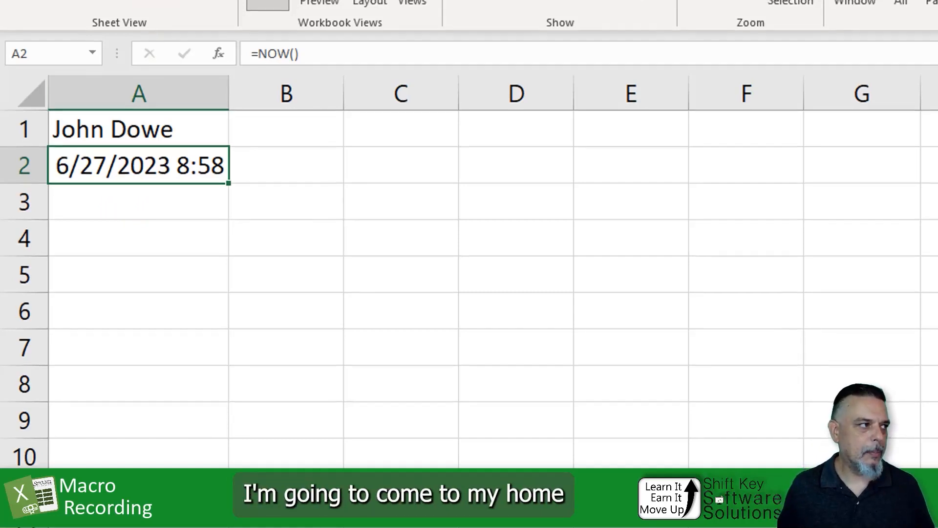
- Format the date in cell A2 as Long Date
{"action": "left_click", "coordinate": [83, 11]}
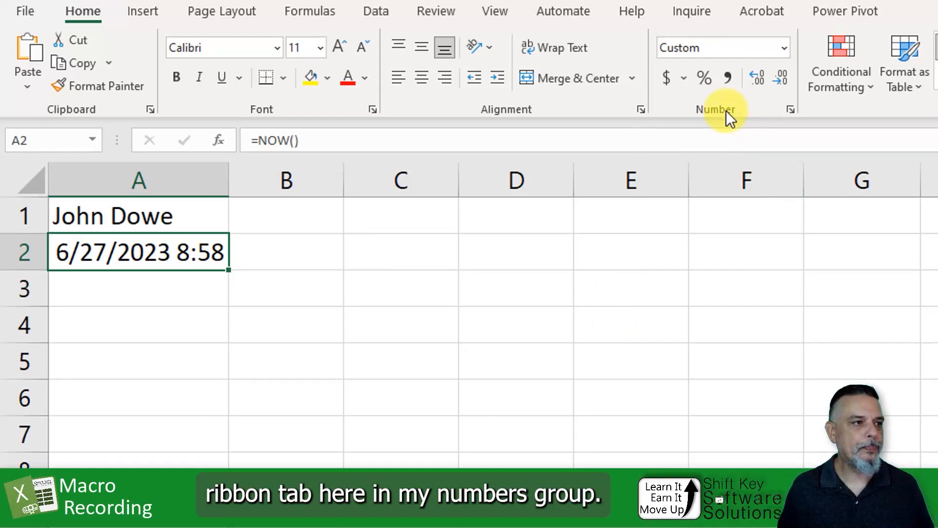
{"action": "left_click", "coordinate": [784, 51]}
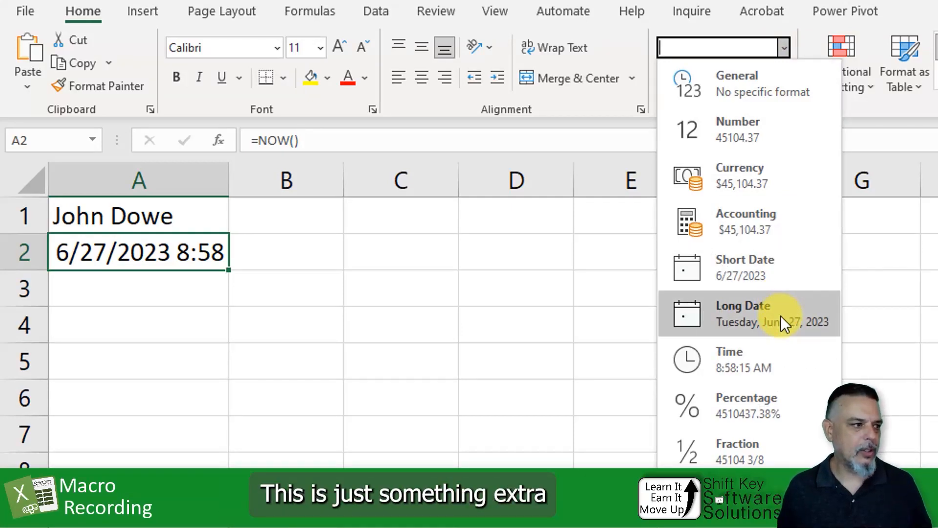
{"action": "left_click", "coordinate": [781, 317]}
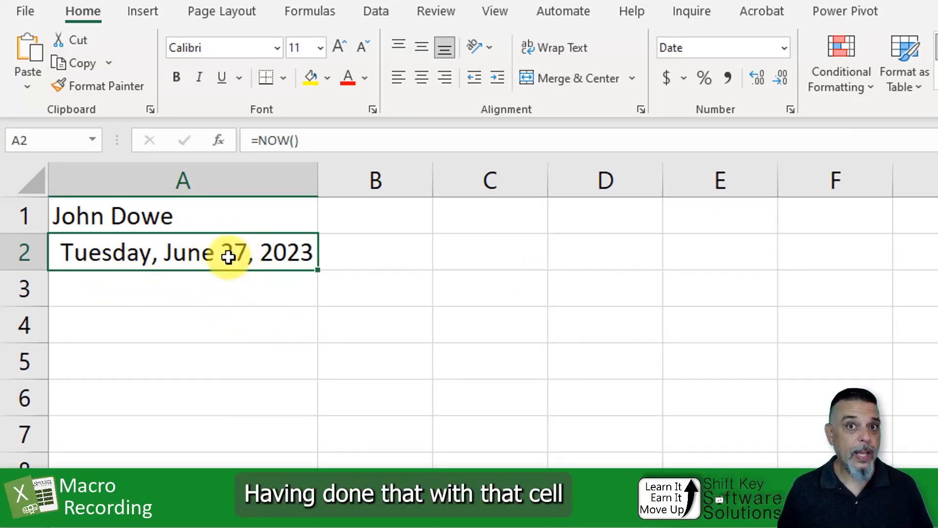
- Replace the NOW formula in cell A2 with its static value by copying it and pasting values in place
{"action": "left_click", "coordinate": [77, 61]}
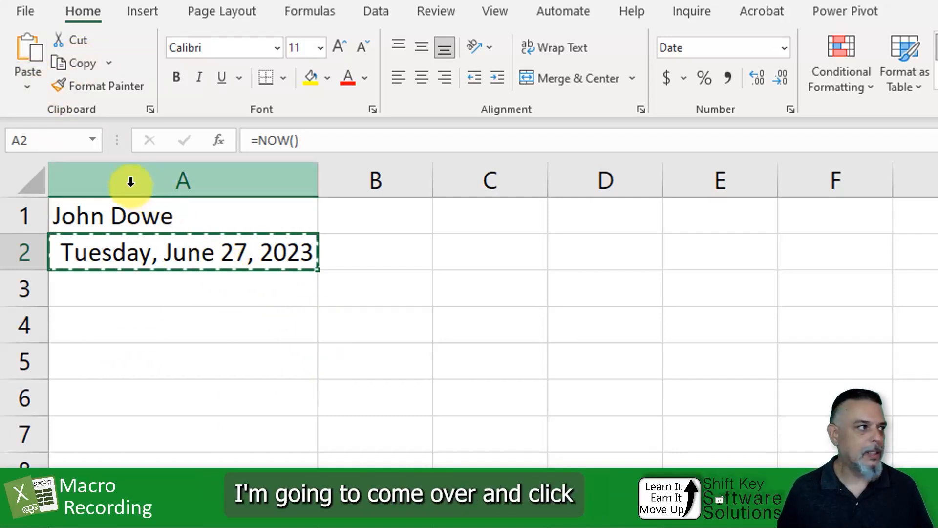
{"action": "left_click", "coordinate": [34, 80]}
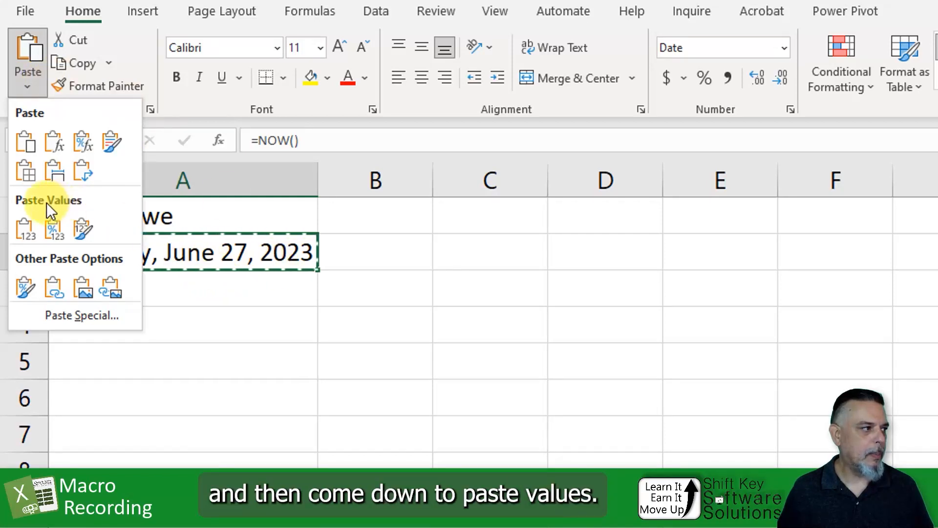
{"action": "left_click", "coordinate": [24, 233]}
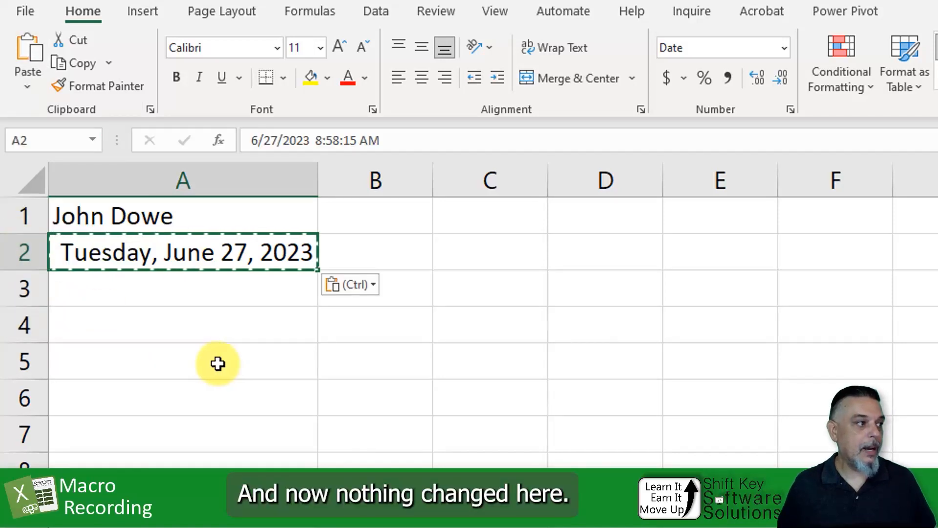
{"action": "key", "text": "ctrl"}
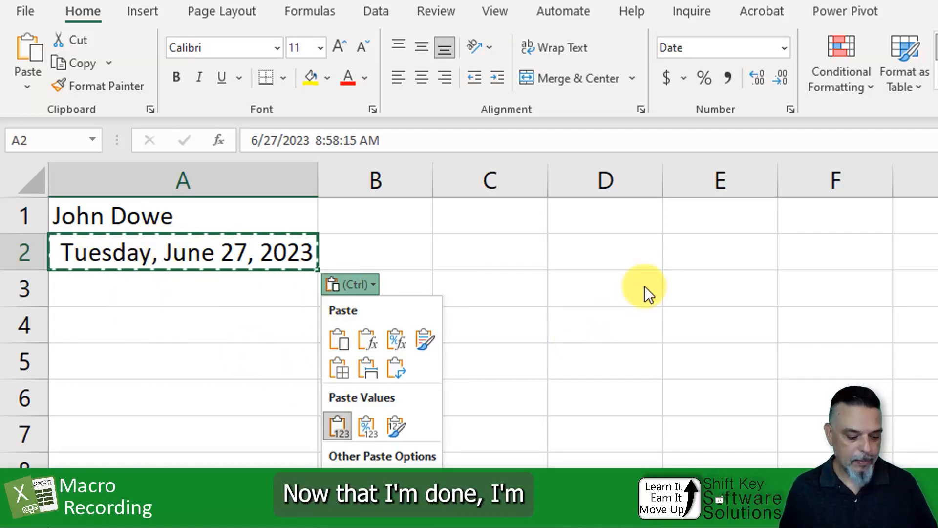
{"action": "key", "text": "Escape"}
{"action": "key", "text": "Escape"}
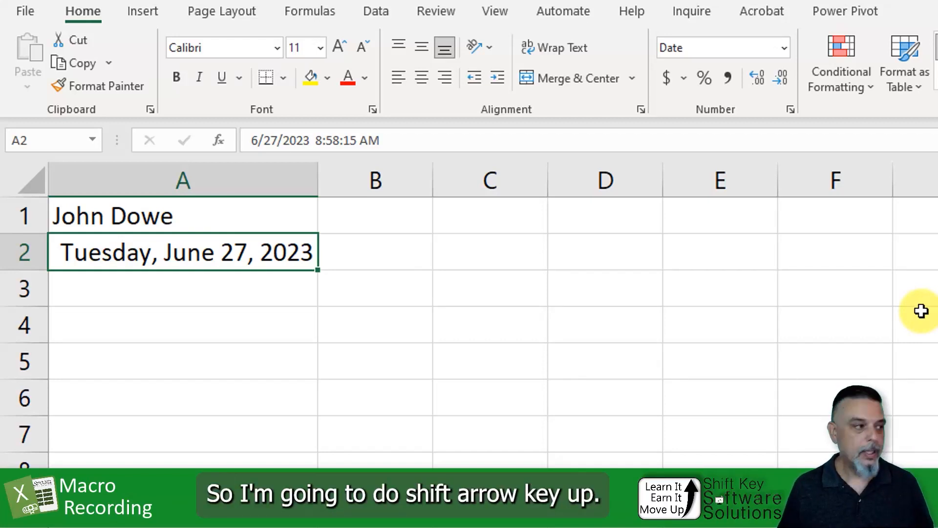
- Format cells A1:A2 with font size 16 and bold
{"action": "key", "text": "shift+Up"}
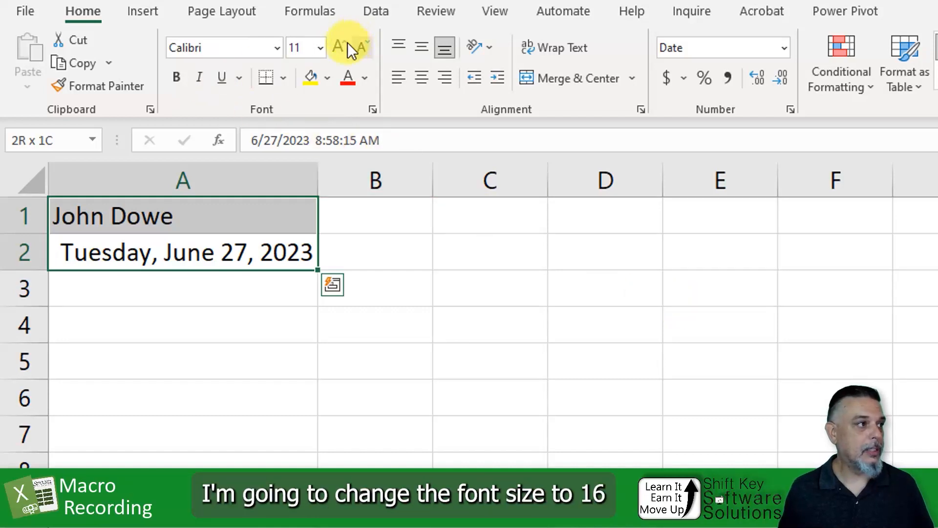
{"action": "left_click", "coordinate": [321, 51]}
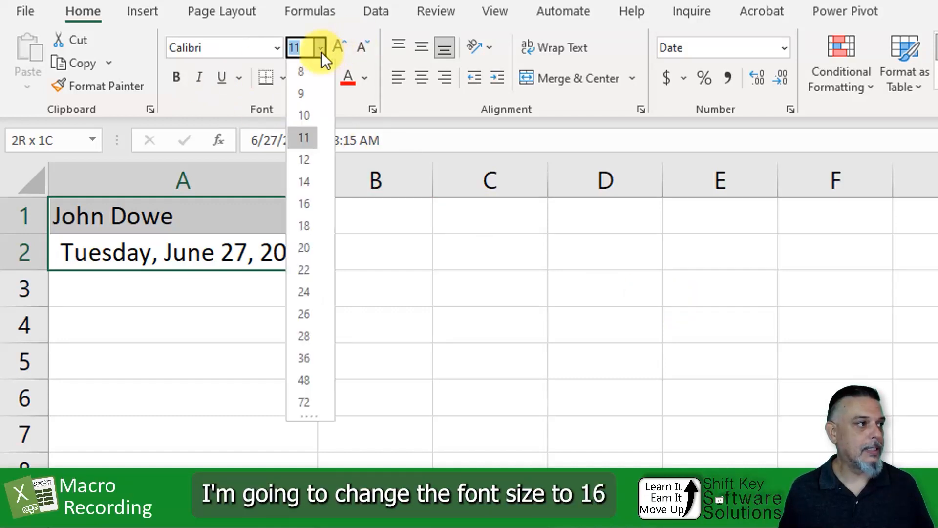
{"action": "left_click", "coordinate": [297, 205]}
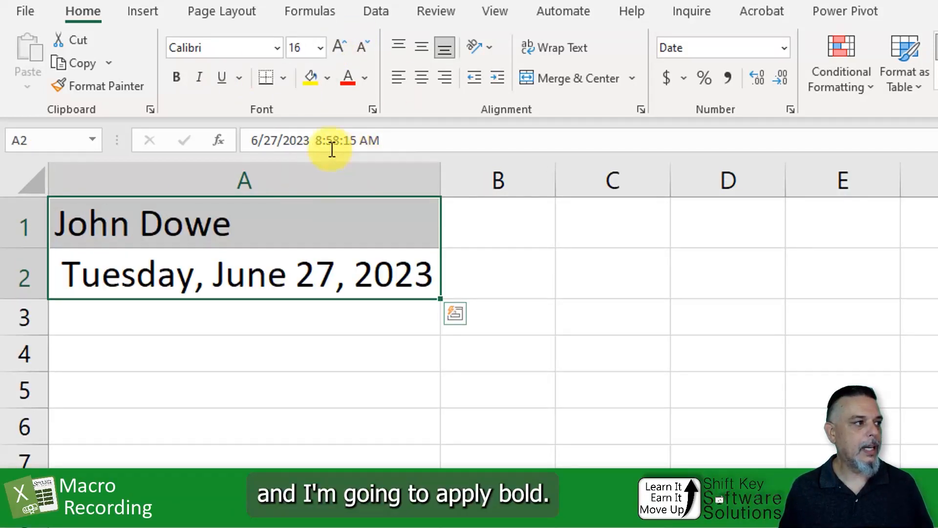
{"action": "left_click", "coordinate": [176, 77]}
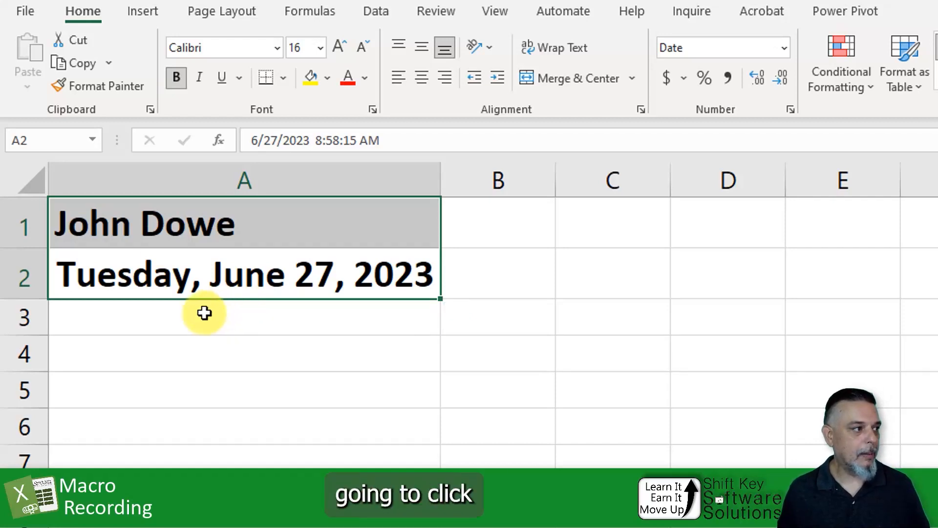
- Select cell A1 as the macro's final position and stop the macro recording
{"action": "left_click", "coordinate": [159, 235]}
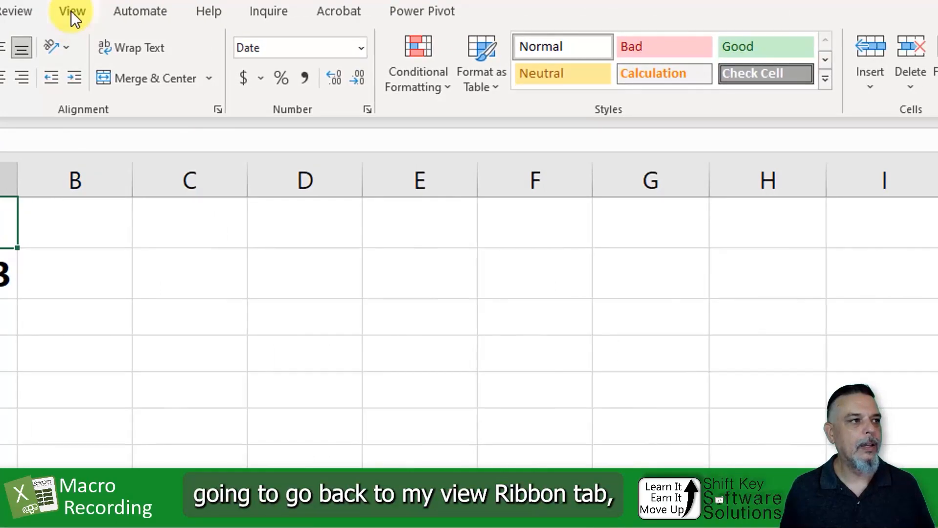
{"action": "left_click", "coordinate": [419, 11]}
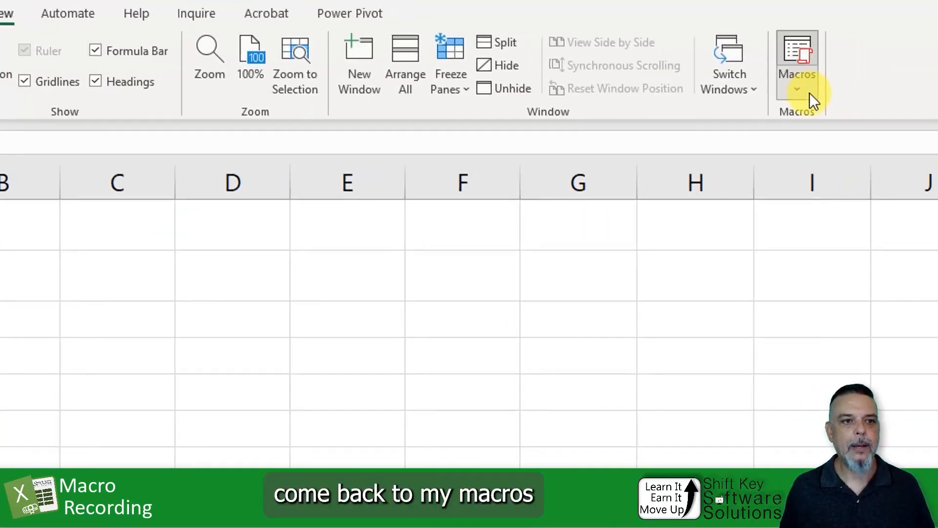
{"action": "left_click", "coordinate": [879, 90]}
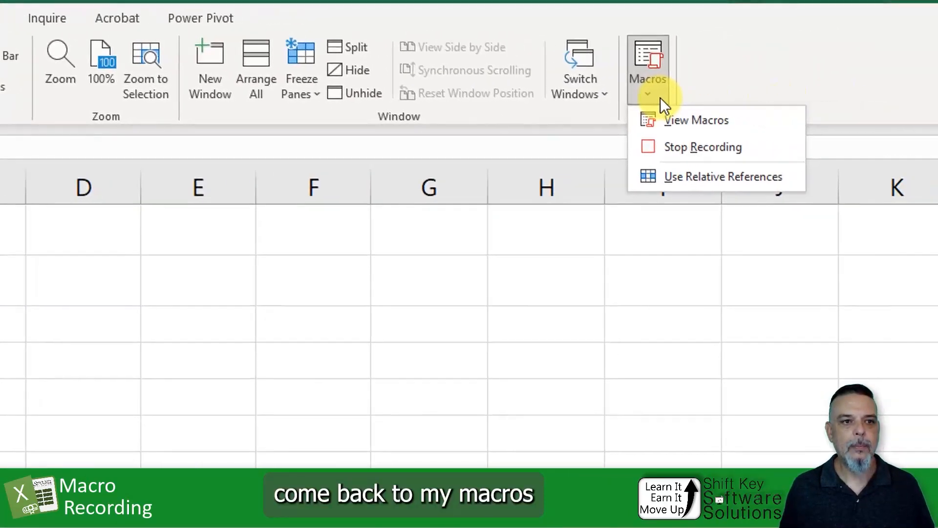
{"action": "left_click", "coordinate": [752, 148]}
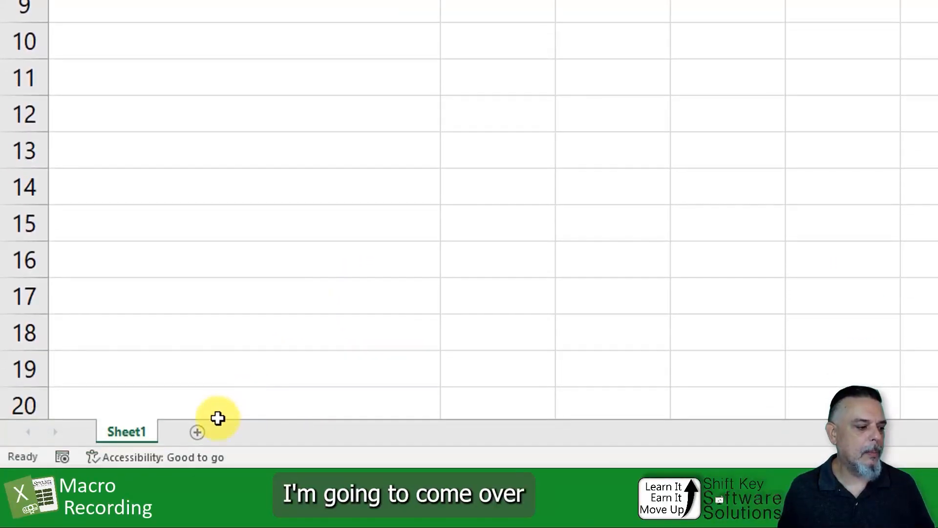
- Run the PERSONAL.XLSB!NameAndDate macro on a new worksheet and inspect the content of cell A2
{"action": "left_click", "coordinate": [199, 433]}
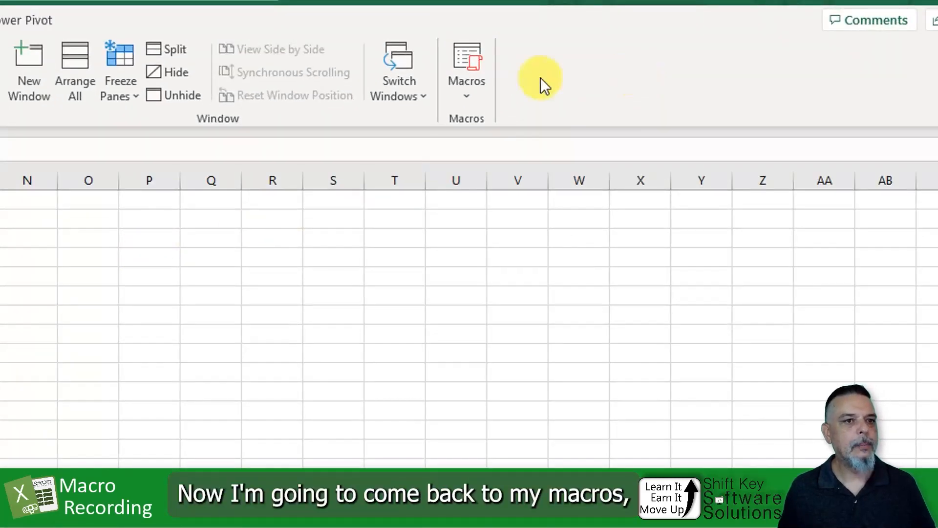
{"action": "left_click", "coordinate": [476, 98]}
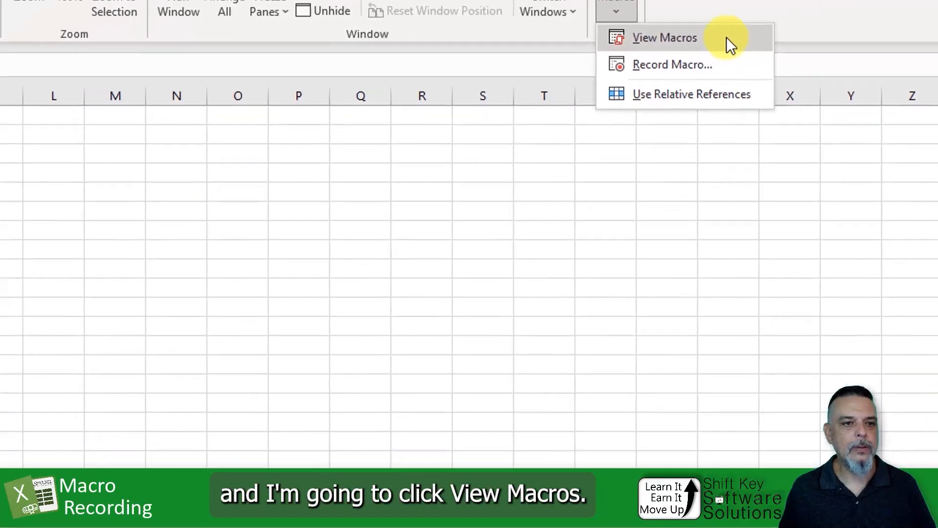
{"action": "left_click", "coordinate": [576, 122]}
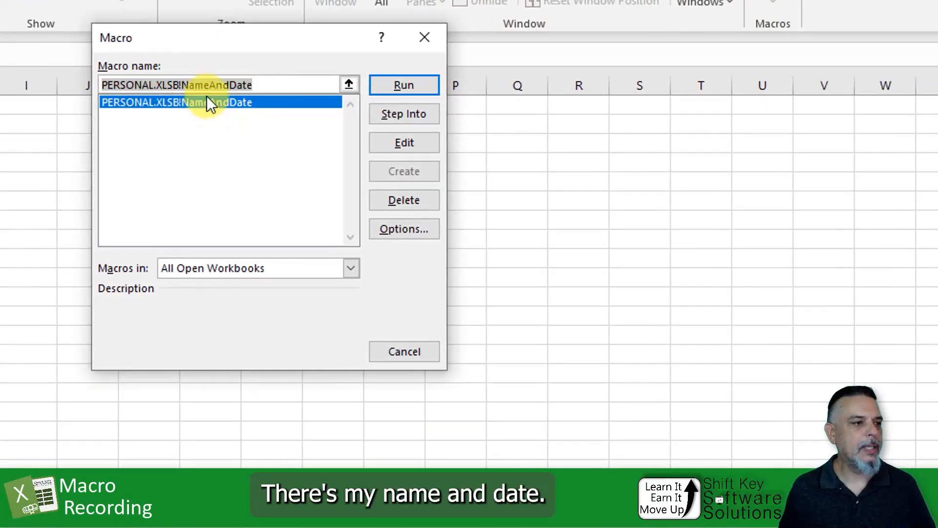
{"action": "left_click", "coordinate": [267, 84]}
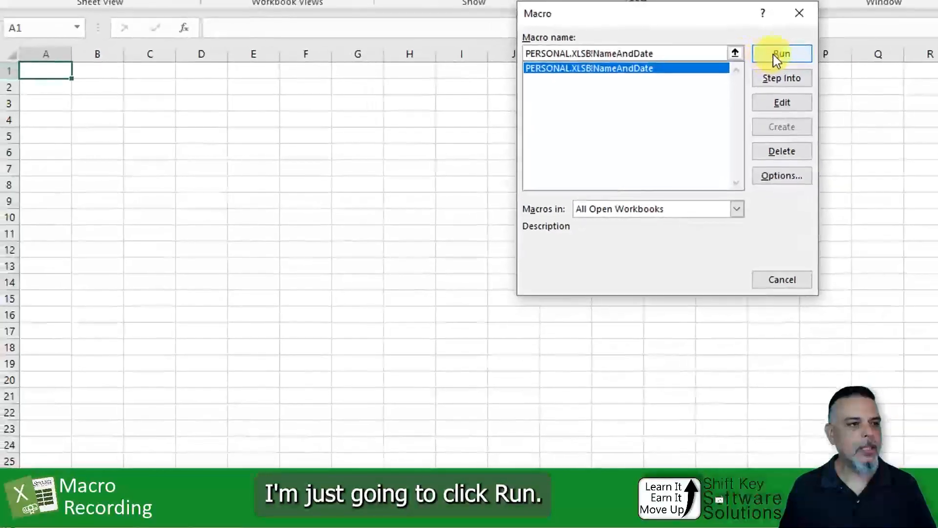
{"action": "left_click", "coordinate": [404, 85]}
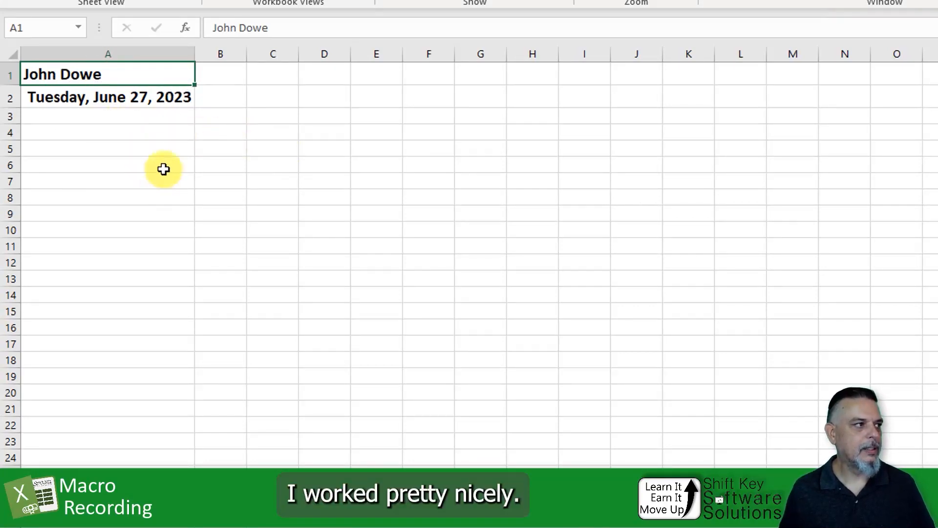
{"action": "left_click", "coordinate": [115, 105]}
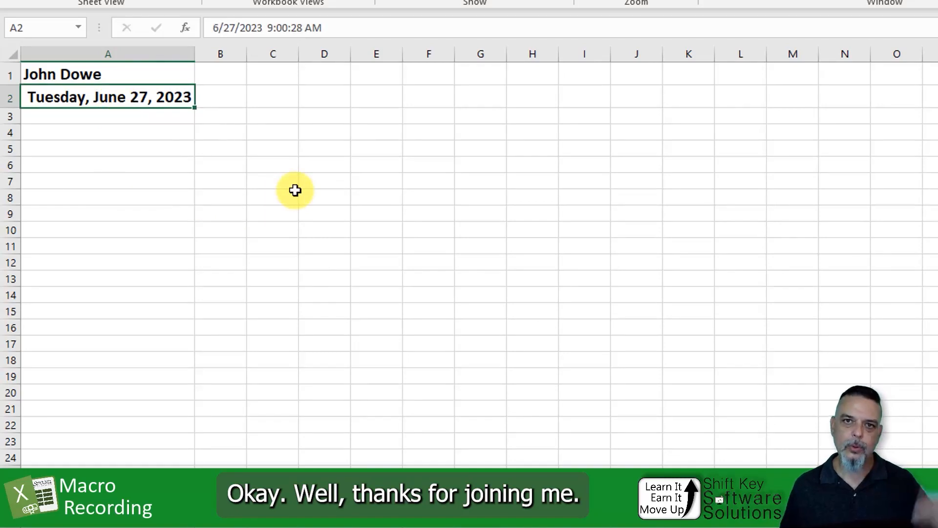